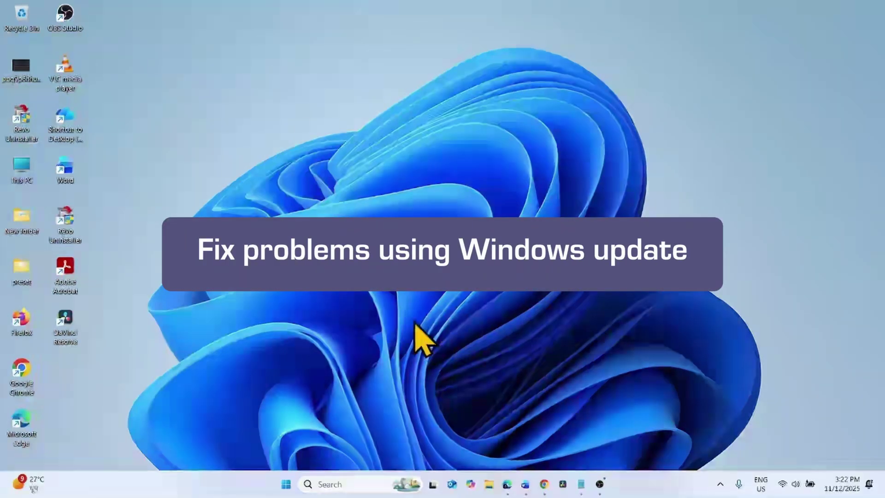
# Step: Start the Recovery 'Reinstall now' repair of the current Windows, then view Windows Update
pyautogui.click(286, 489)
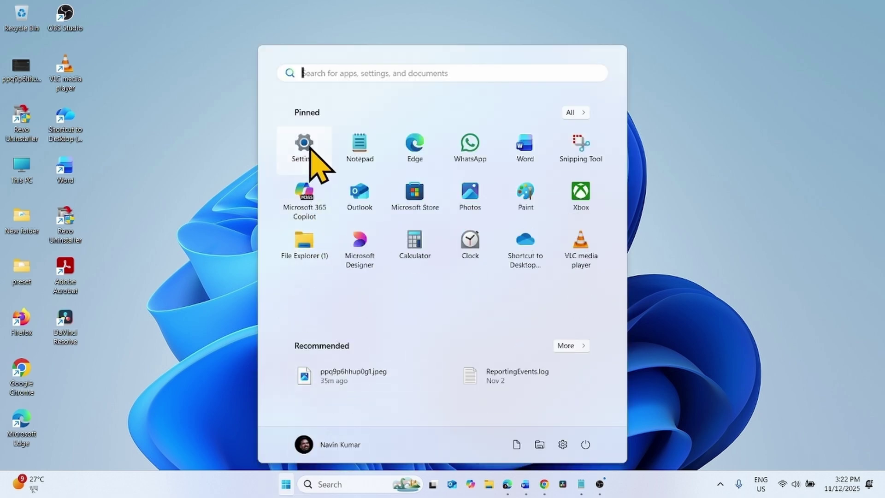
pyautogui.click(309, 149)
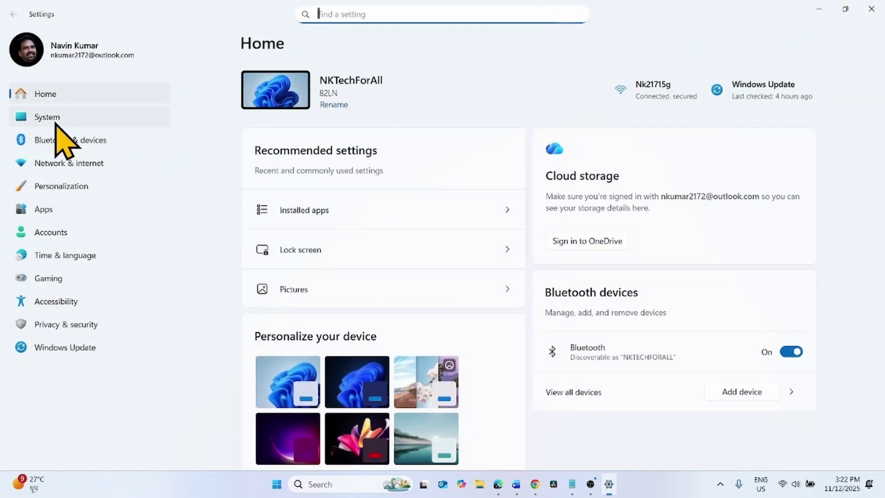
pyautogui.click(55, 120)
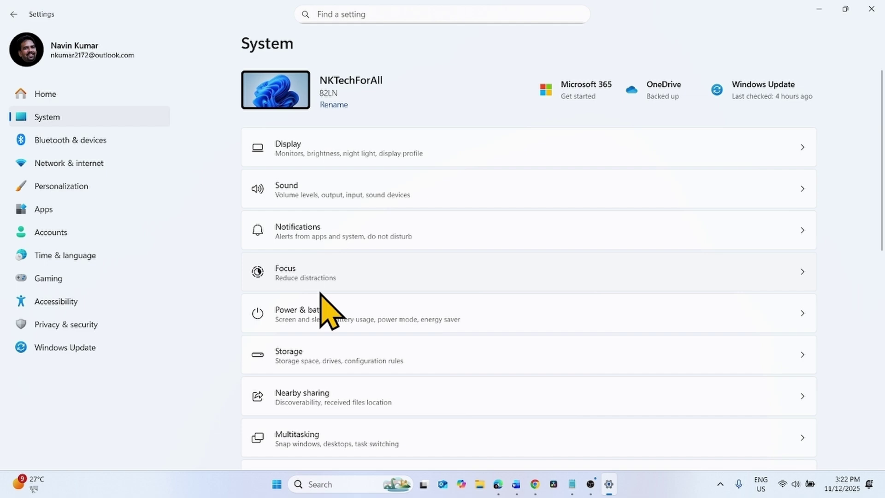
pyautogui.scroll(-8, 325, 301)
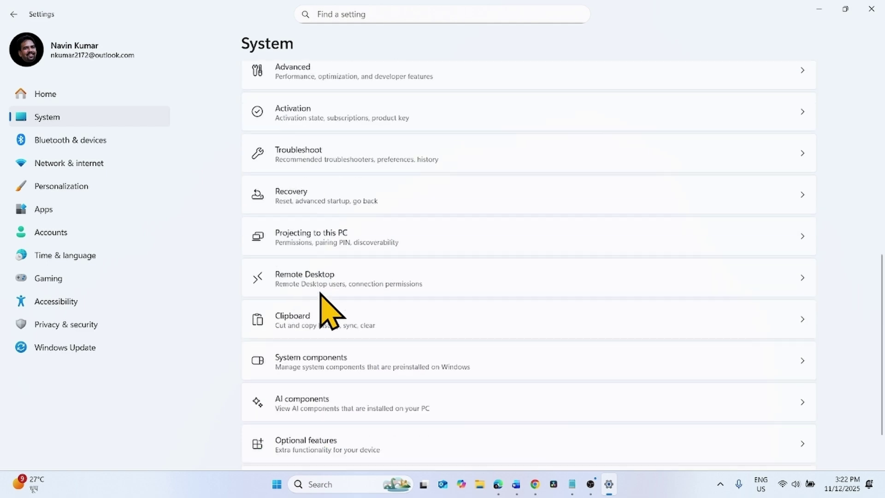
pyautogui.click(291, 203)
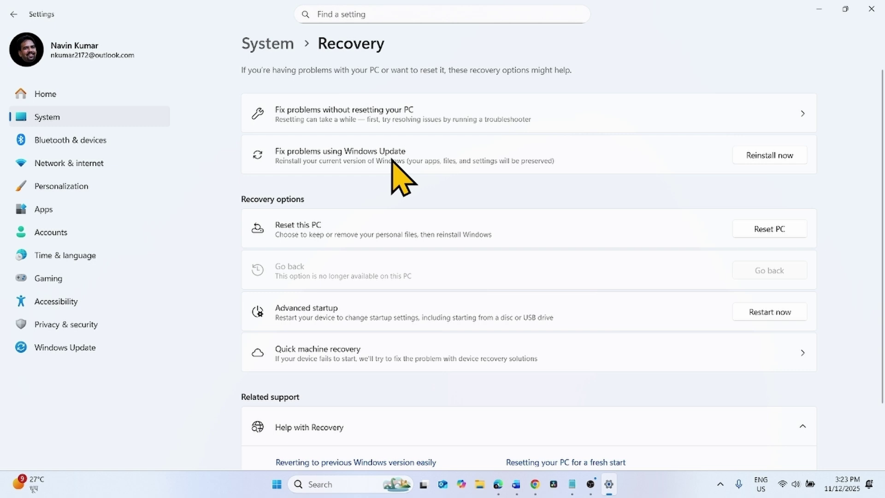
pyautogui.click(767, 162)
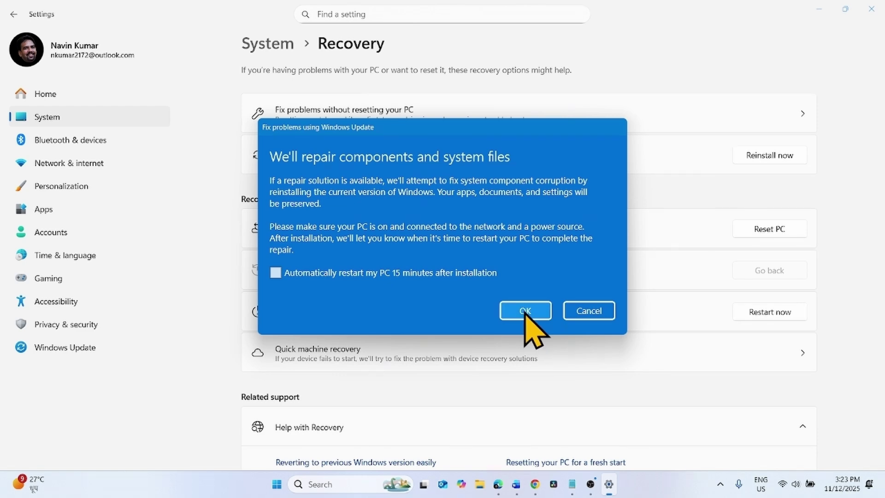
pyautogui.click(525, 311)
pyautogui.click(63, 348)
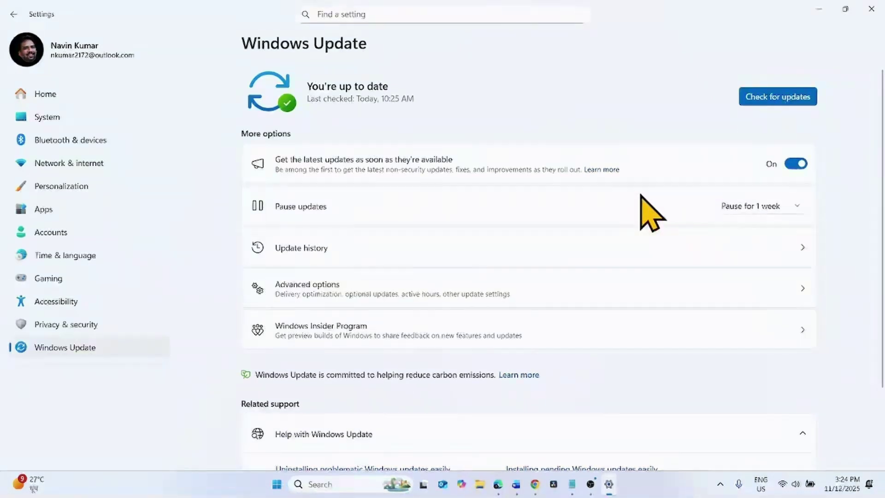
# Step: Close the Settings window to return to the Windows 11 desktop
pyautogui.click(871, 9)
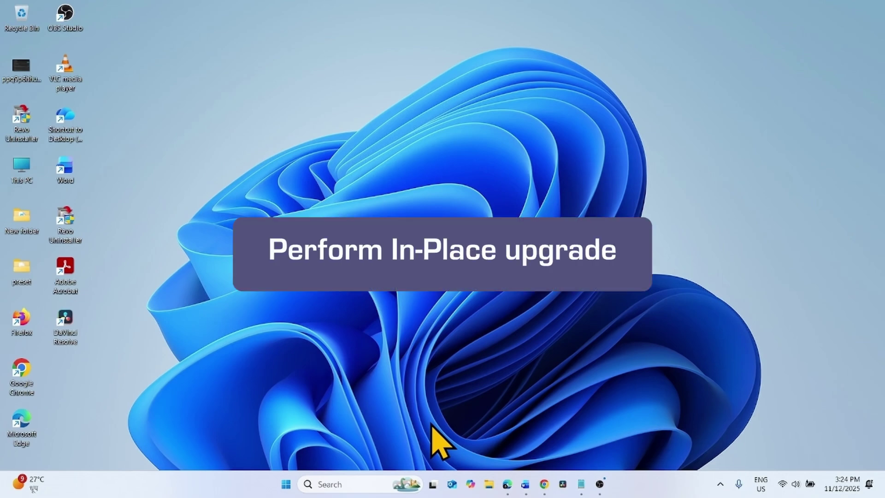
# Step: Open a new maximized Chrome window from the taskbar
pyautogui.rightClick(544, 485)
pyautogui.click(530, 398)
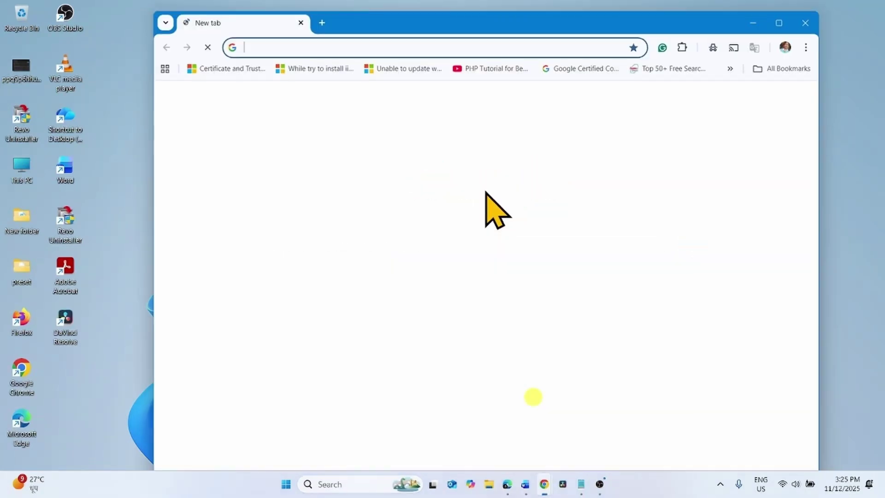
pyautogui.click(779, 22)
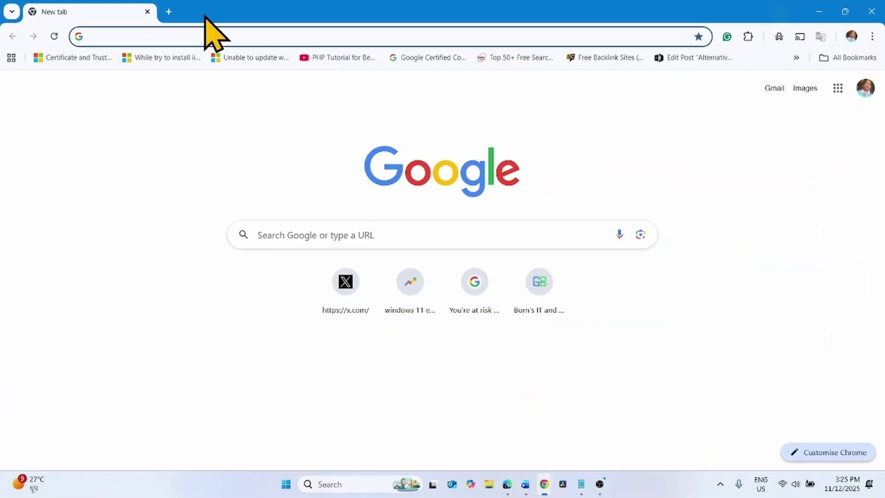
# Step: Search 'windows 11 download' and open Microsoft's Download Windows 11 page
pyautogui.click(173, 35)
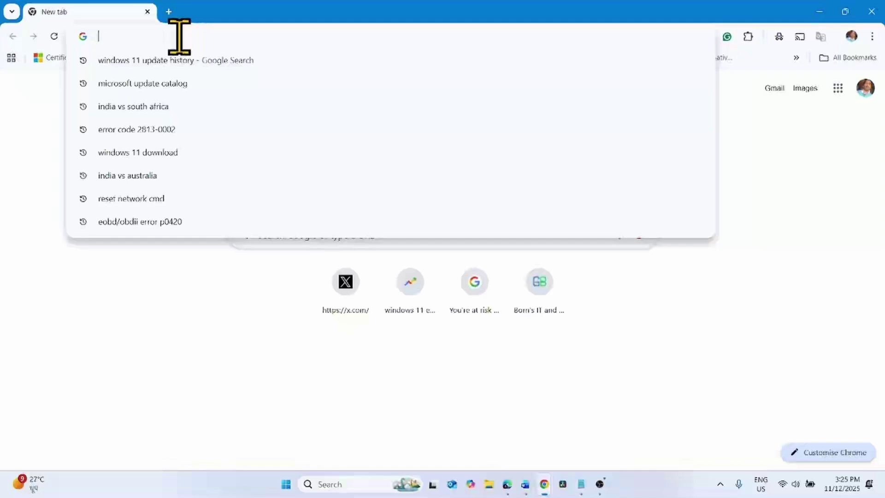
pyautogui.write('windows 1')
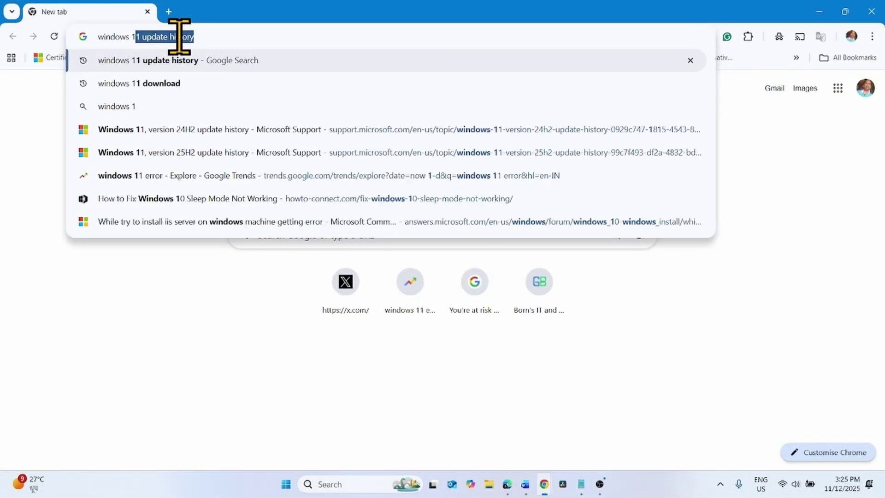
pyautogui.write('1 download')
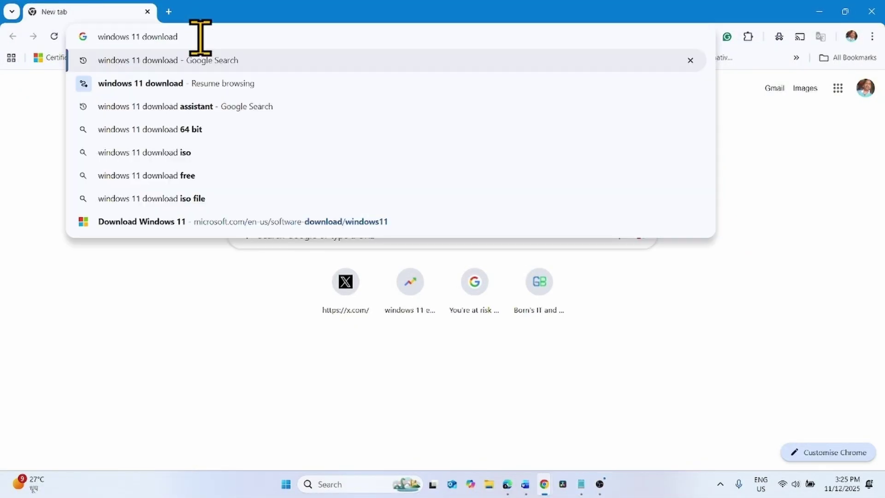
pyautogui.press('Return')
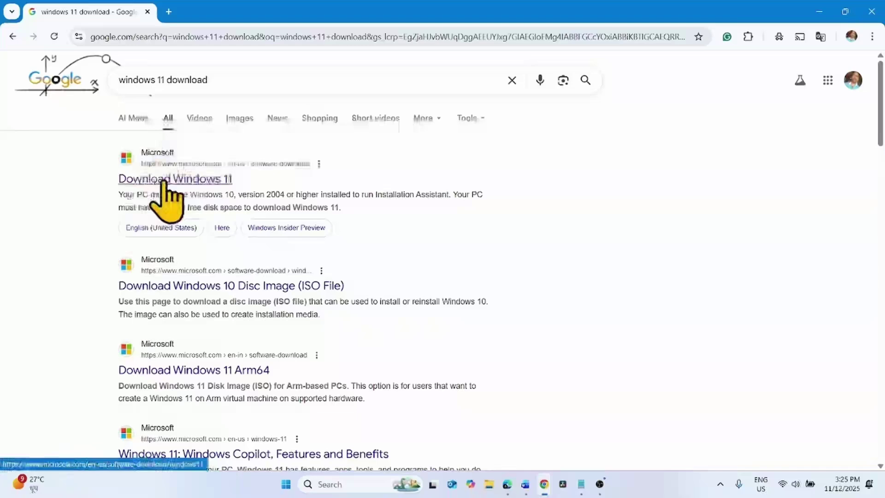
pyautogui.click(192, 179)
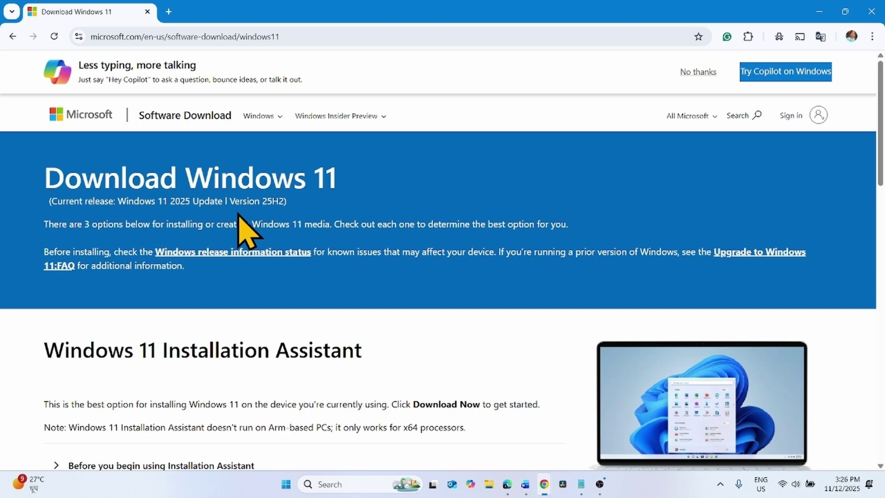
# Step: Select and confirm 'Windows 11 (multi-edition ISO for x64 devices)' in the ISO download section
pyautogui.scroll(-15, 244, 226)
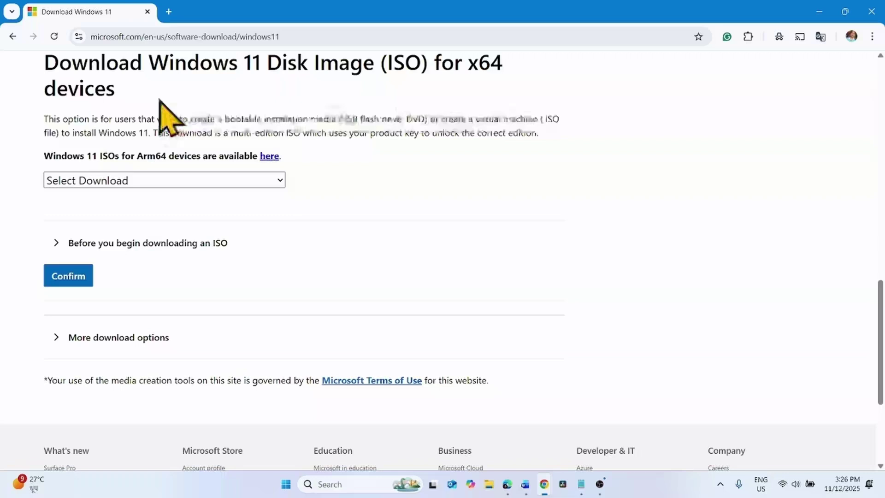
pyautogui.click(121, 184)
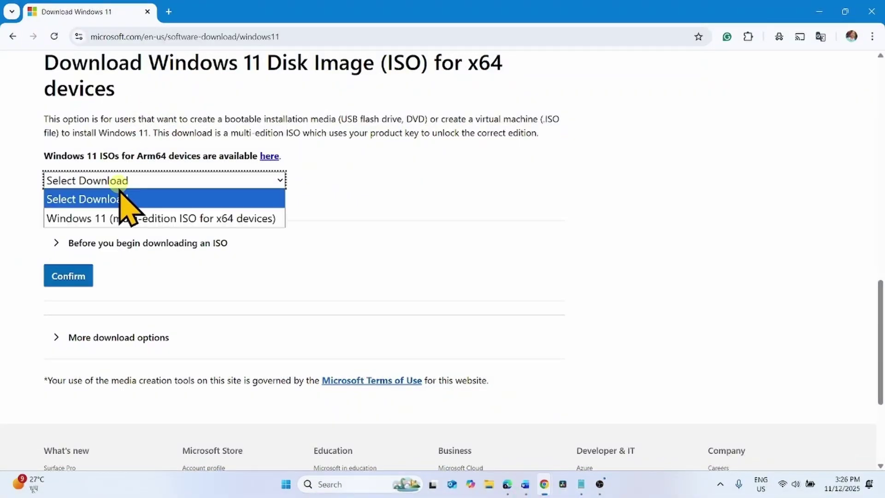
pyautogui.click(126, 220)
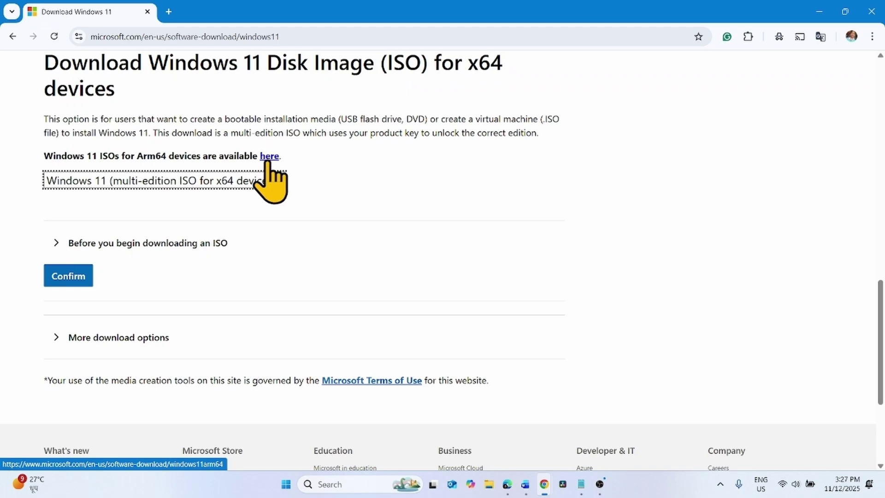
pyautogui.click(59, 279)
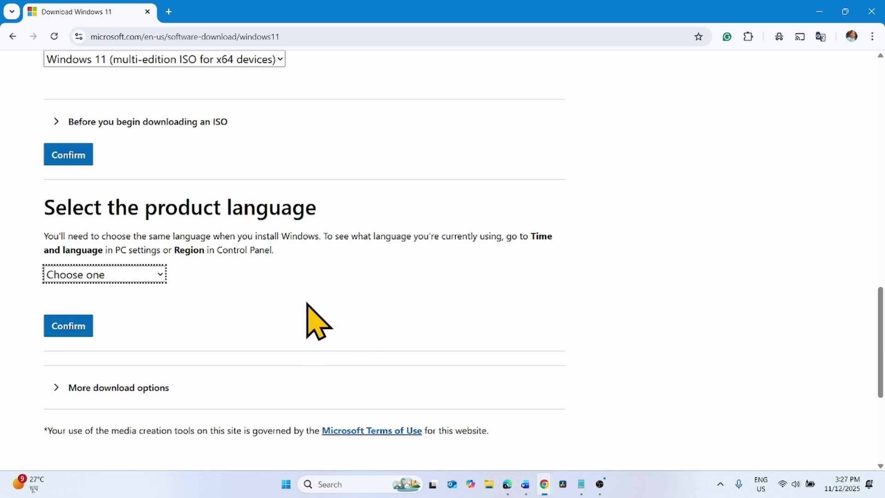
# Step: Confirm English (United States) is the display language in Language & region, then minimize Settings
pyautogui.click(286, 484)
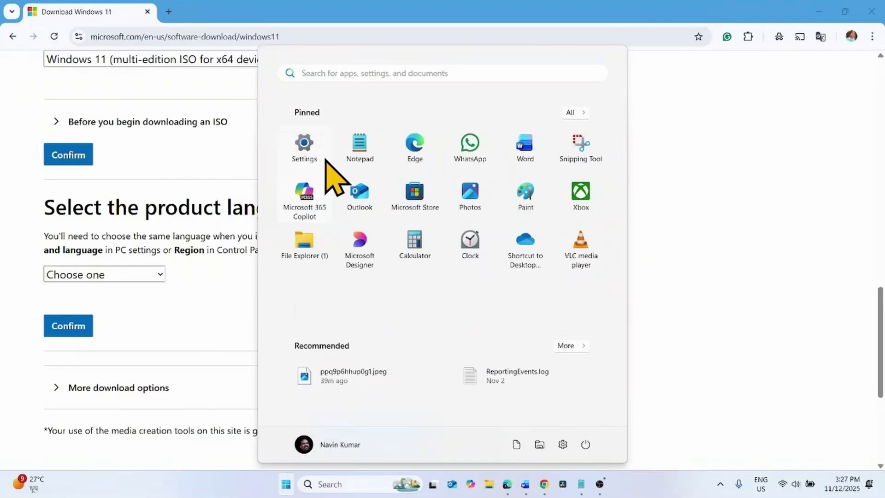
pyautogui.click(305, 146)
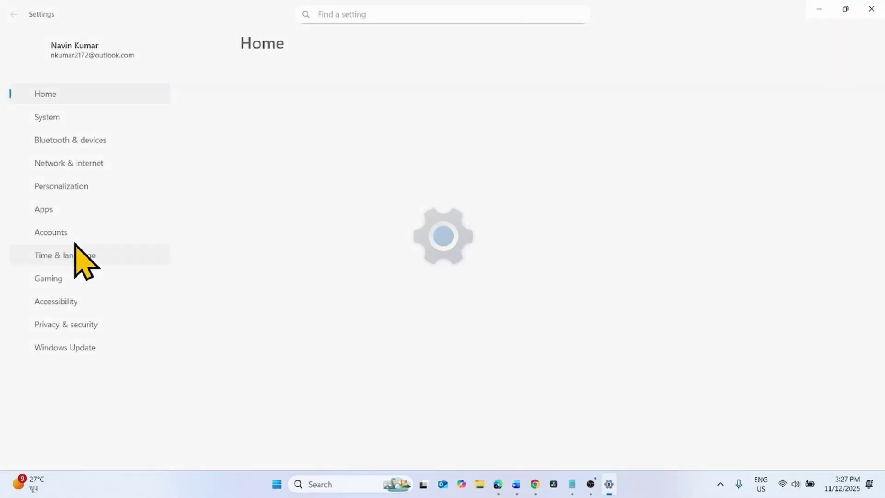
pyautogui.click(73, 258)
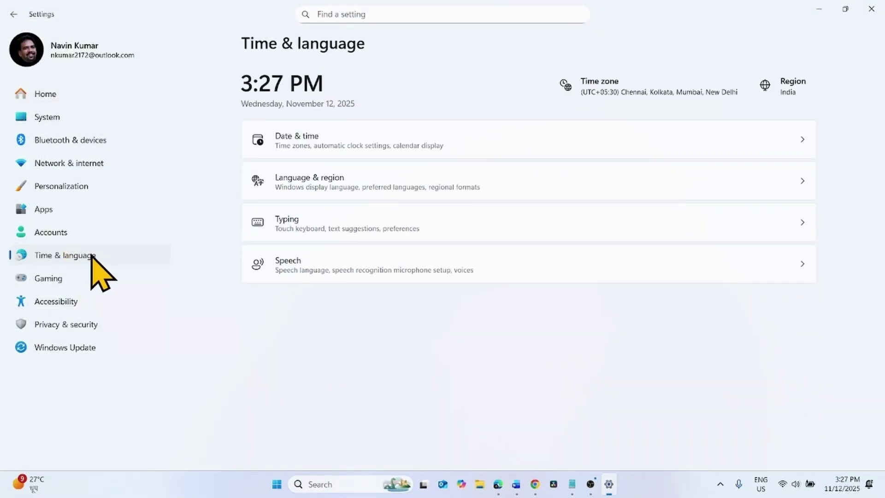
pyautogui.click(292, 188)
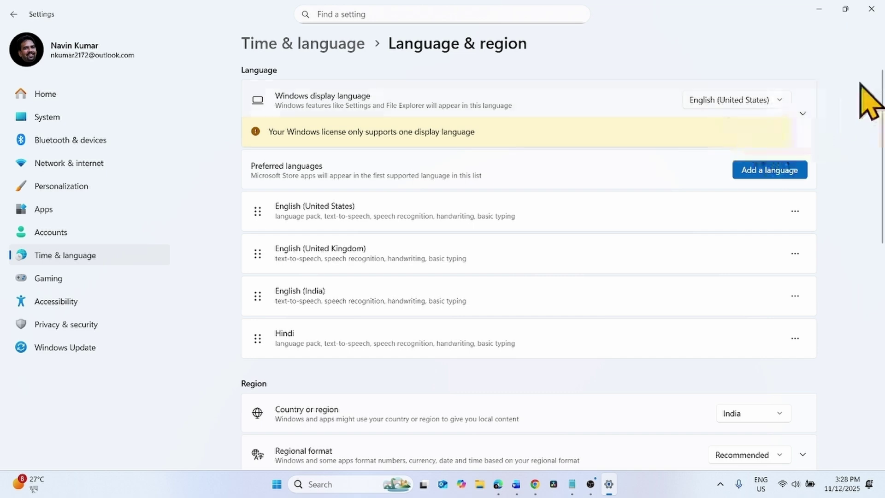
pyautogui.click(819, 10)
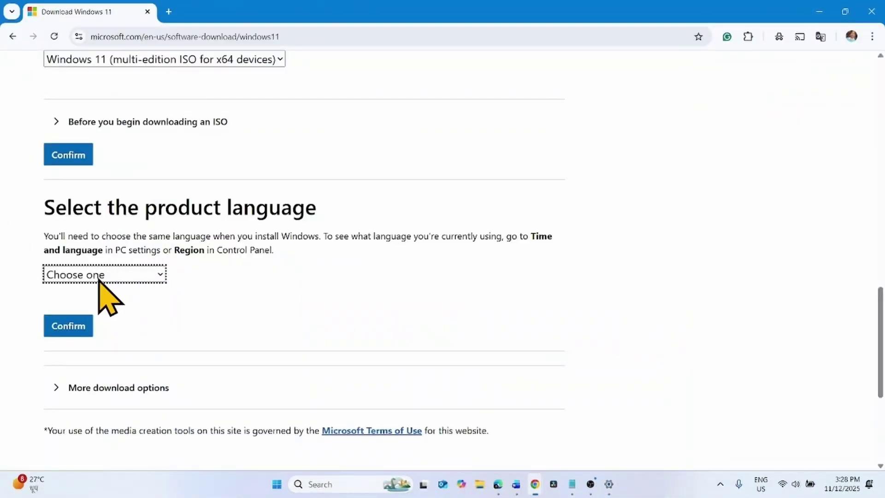
# Step: Confirm English (United States) as product language, start the 64-bit ISO download, and check downloads
pyautogui.click(98, 276)
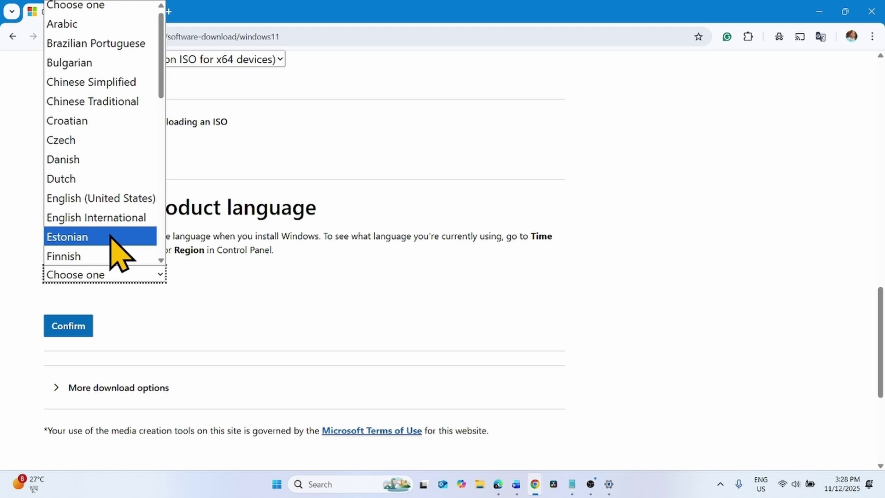
pyautogui.click(113, 206)
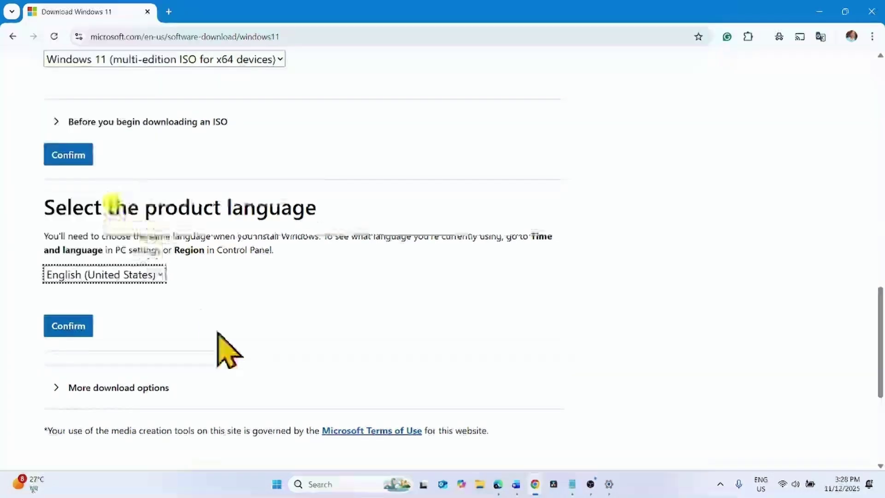
pyautogui.click(68, 328)
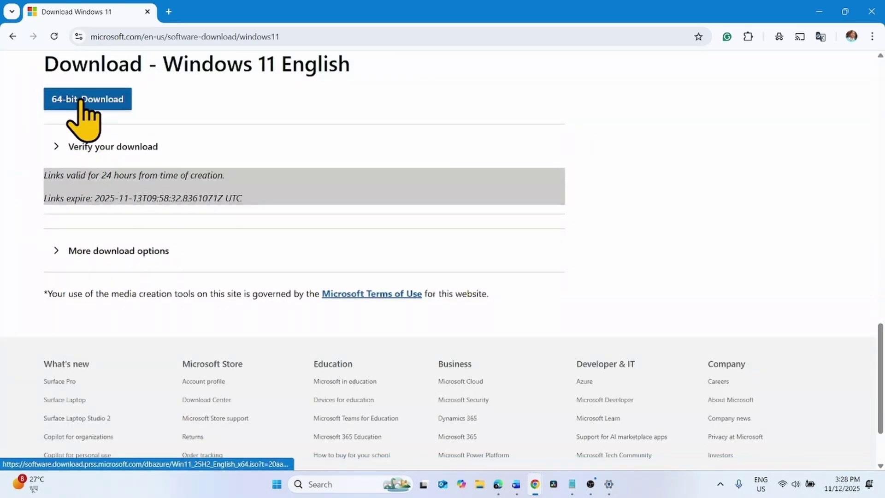
pyautogui.click(81, 101)
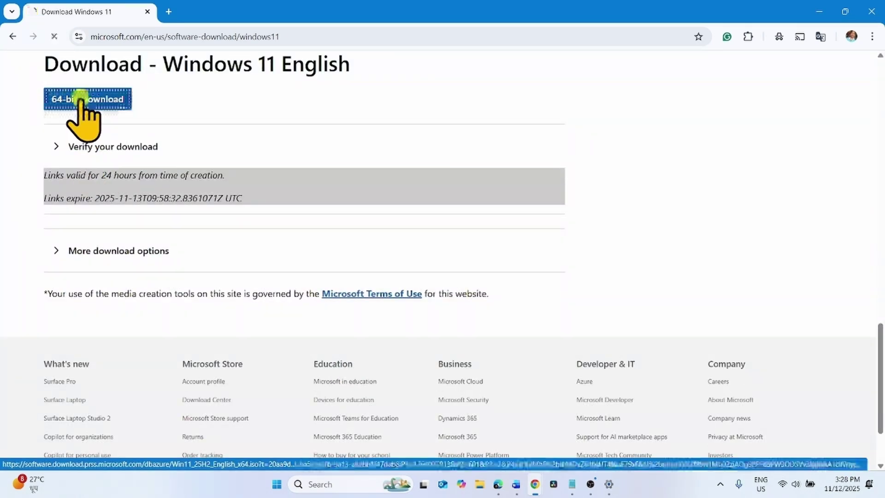
pyautogui.click(831, 36)
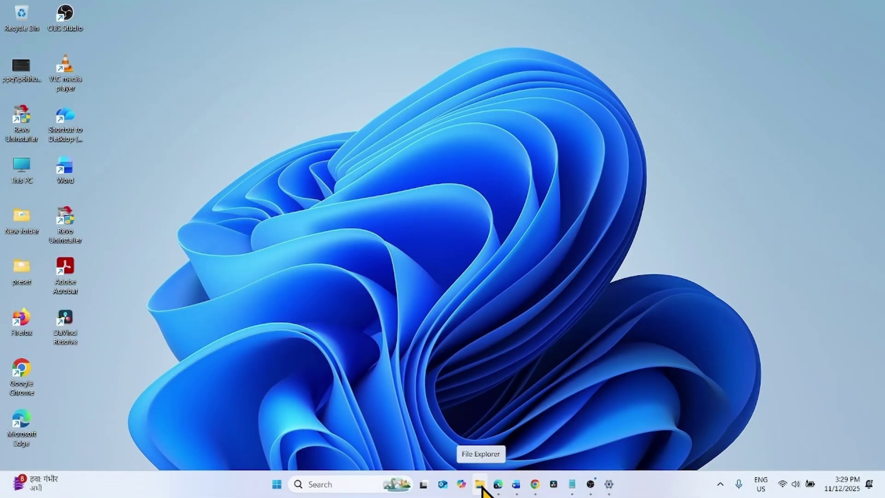
# Step: Mount Win11_25H2_English_x64.iso from Downloads as drive E: and open its setup.exe
pyautogui.click(481, 485)
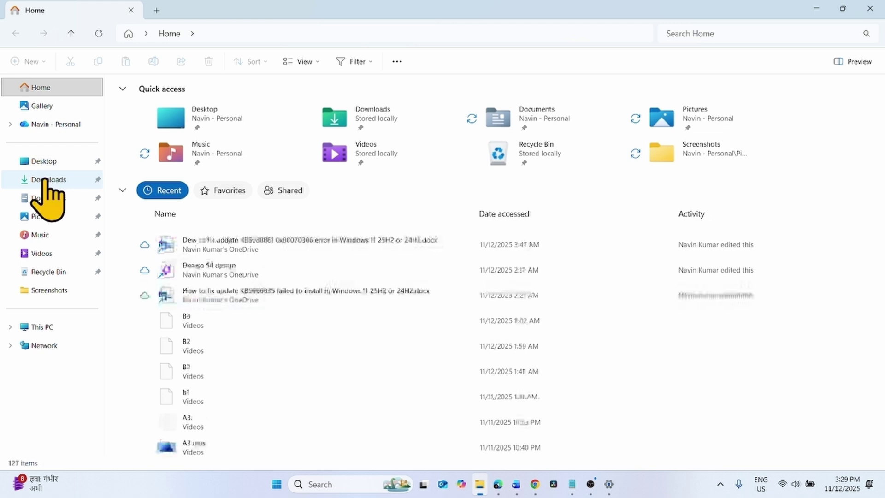
pyautogui.click(46, 180)
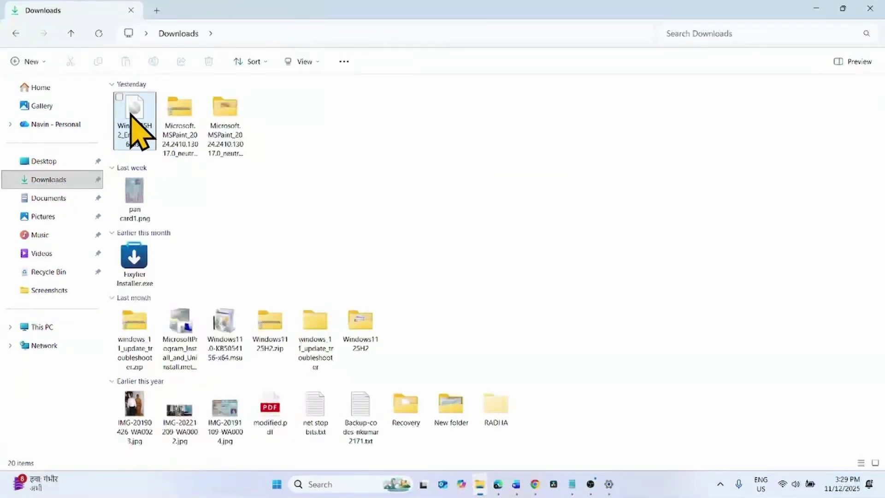
pyautogui.click(133, 120)
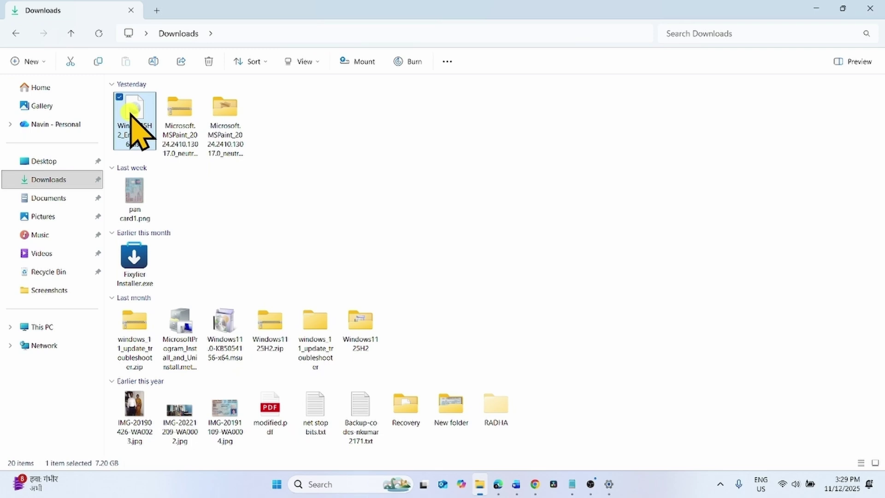
pyautogui.click(367, 65)
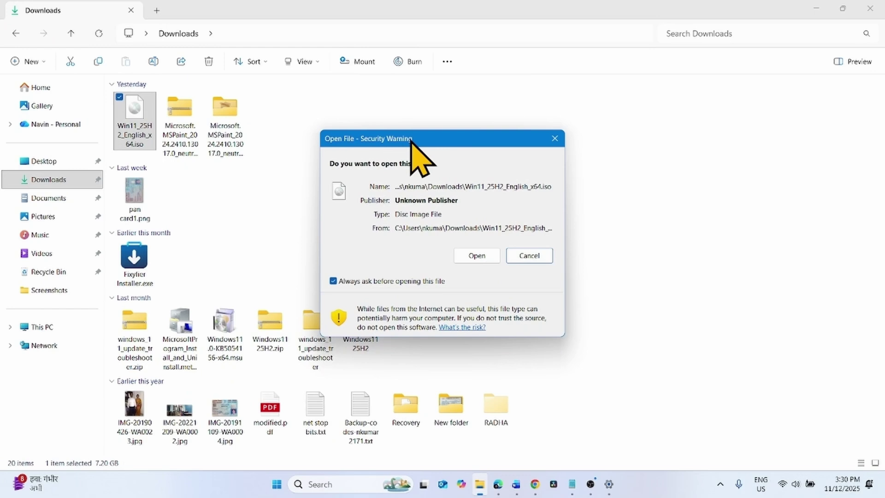
pyautogui.click(475, 256)
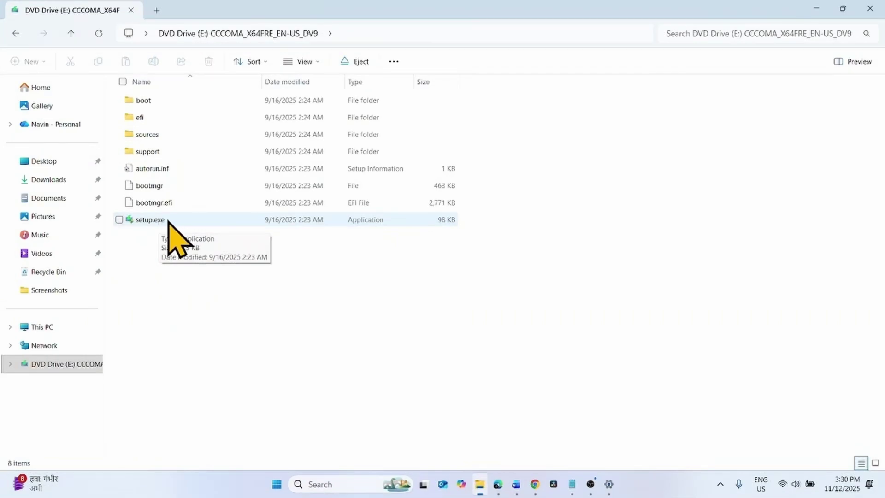
pyautogui.rightClick(166, 222)
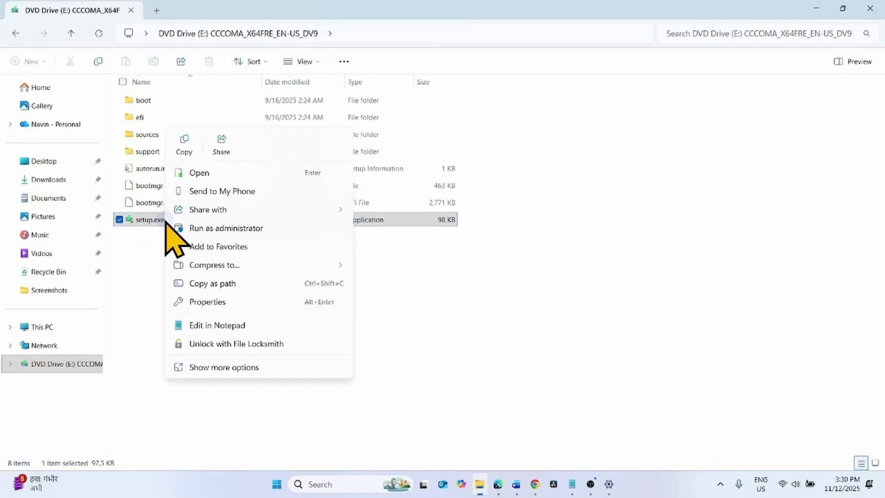
pyautogui.click(201, 175)
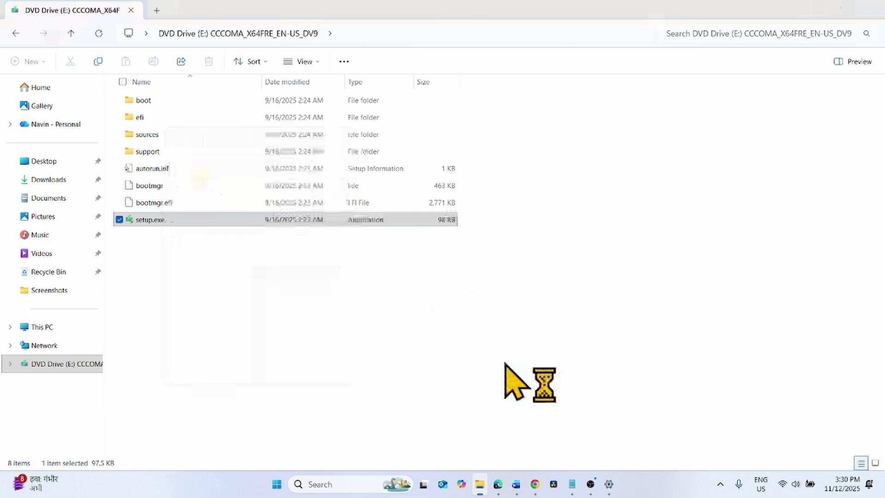
# Step: Decline installation feedback, accept the license, and install Windows 11 keeping files and apps
pyautogui.click(870, 8)
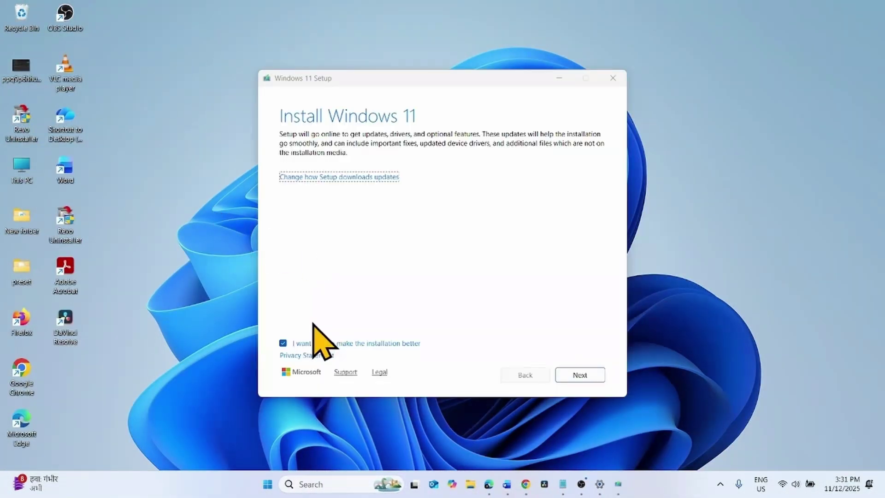
pyautogui.click(283, 343)
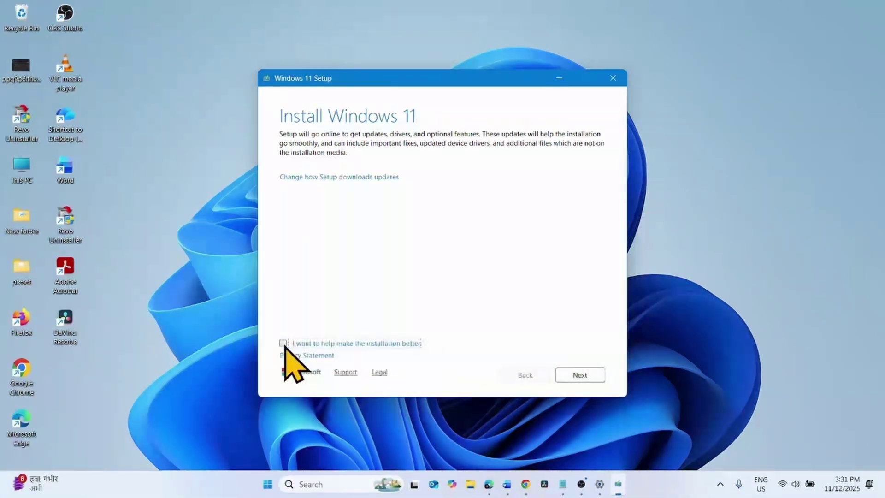
pyautogui.click(581, 375)
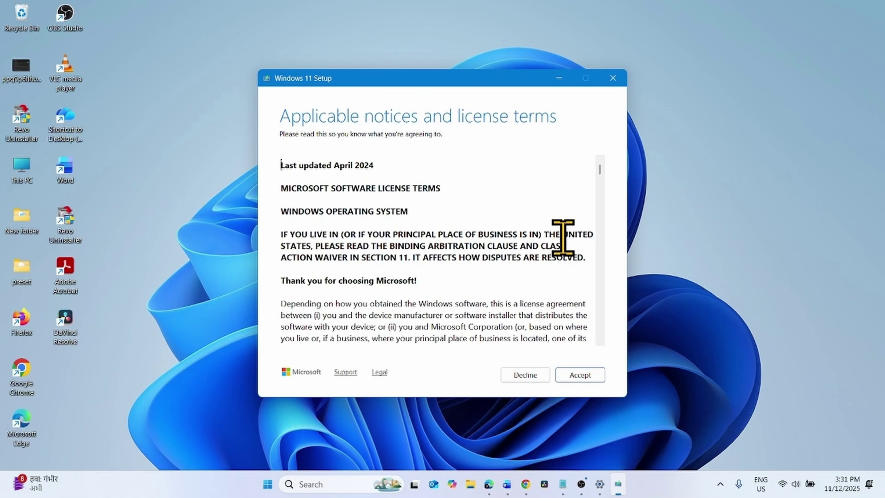
pyautogui.click(580, 375)
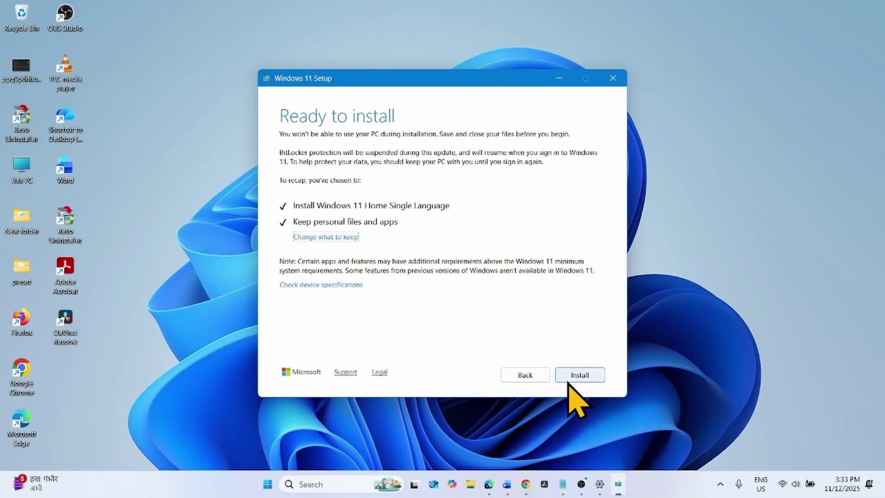
pyautogui.click(569, 377)
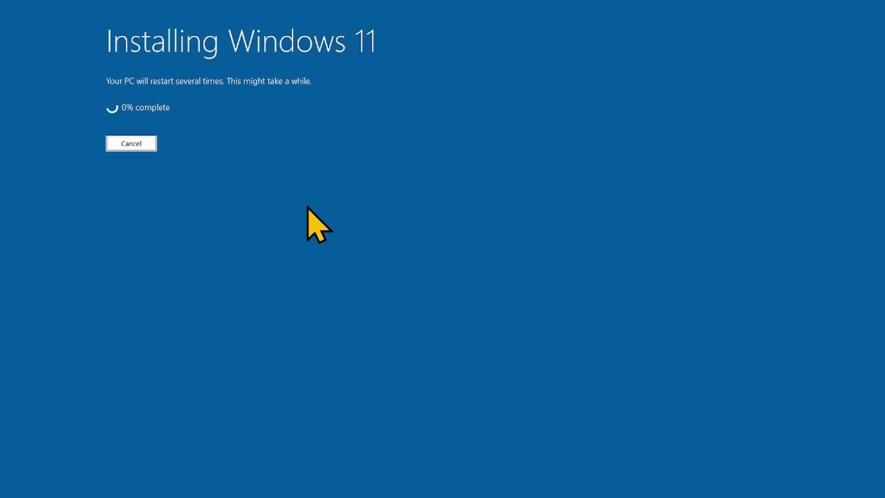